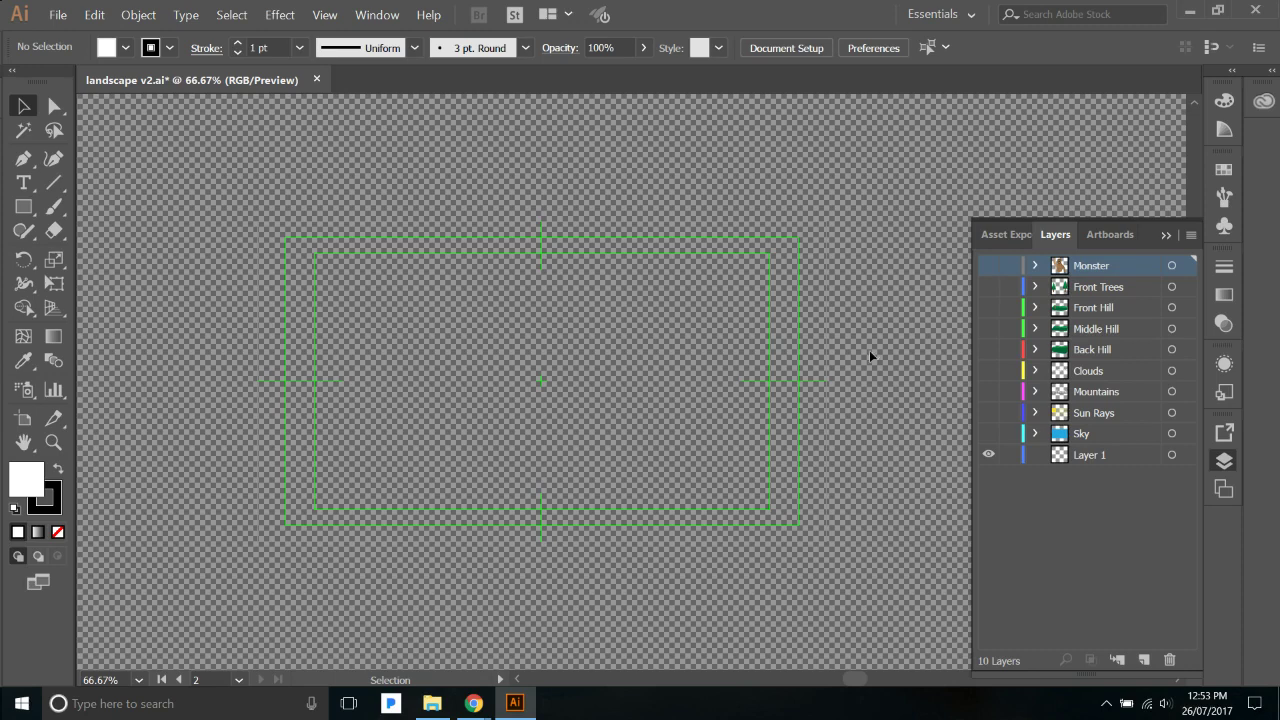
Step: Review the Film & Video presets for a new document, leaving without creating one
{"action": "left_click", "coordinate": [58, 15]}
{"action": "left_click", "coordinate": [114, 38]}
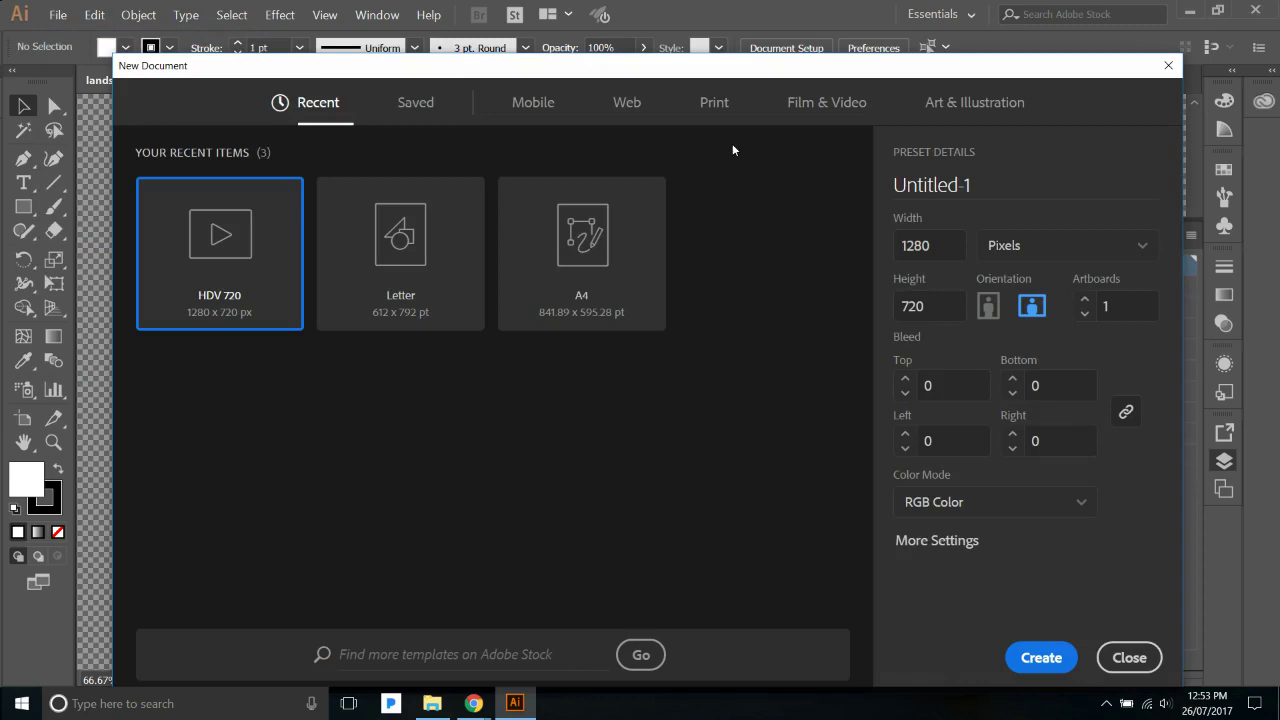
{"action": "left_click", "coordinate": [820, 103]}
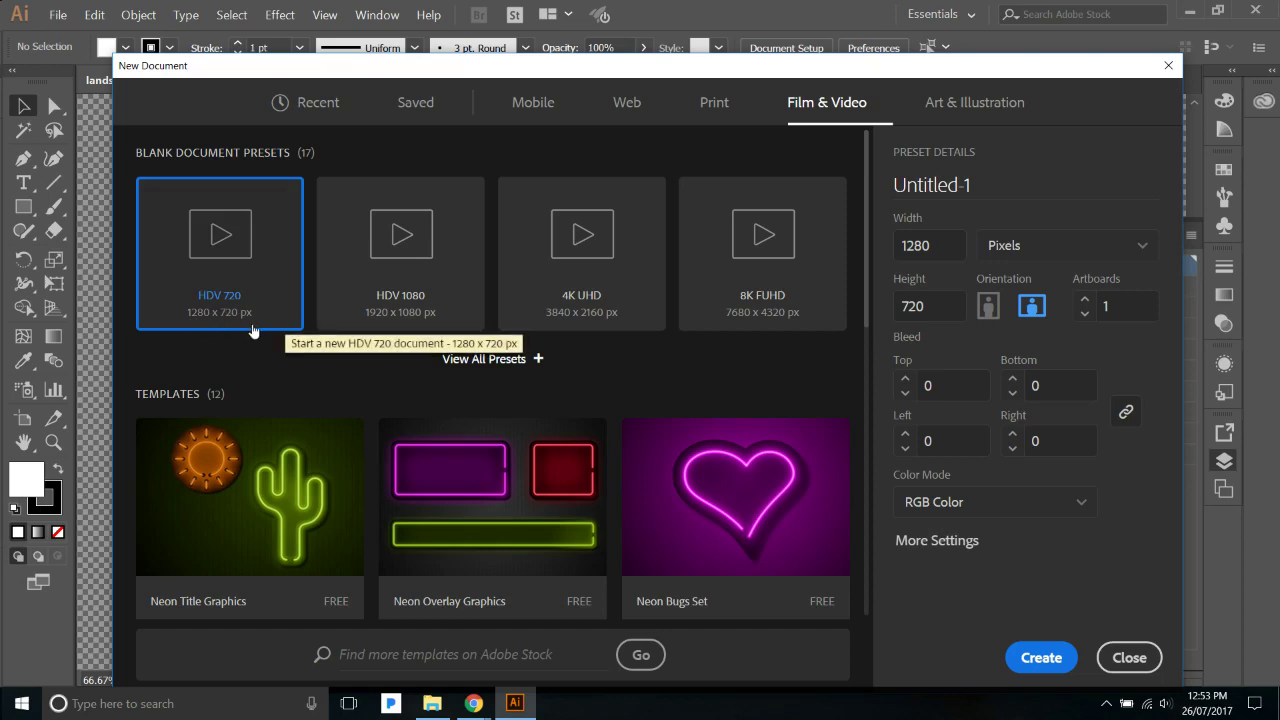
{"action": "left_click", "coordinate": [1129, 657]}
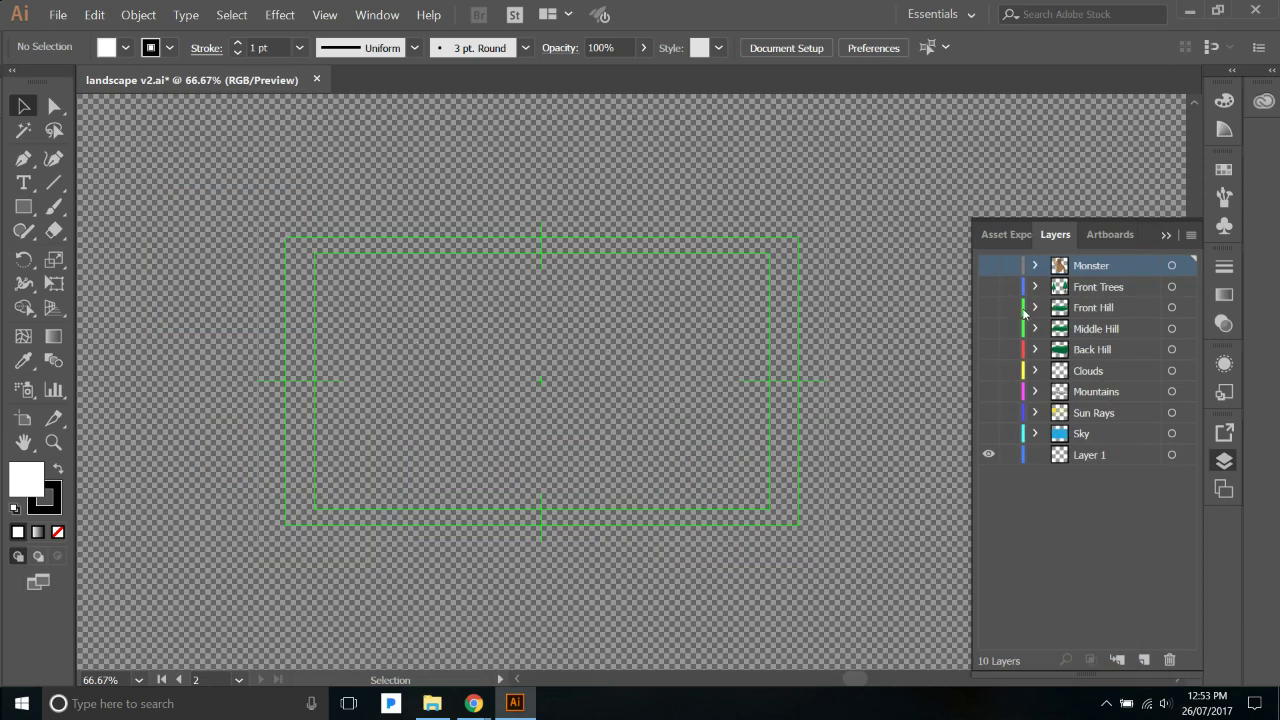
Step: Preview the Monster, Sky, Front Trees and Front Hill layers, hiding Monster and Front Trees again
{"action": "left_click", "coordinate": [988, 265]}
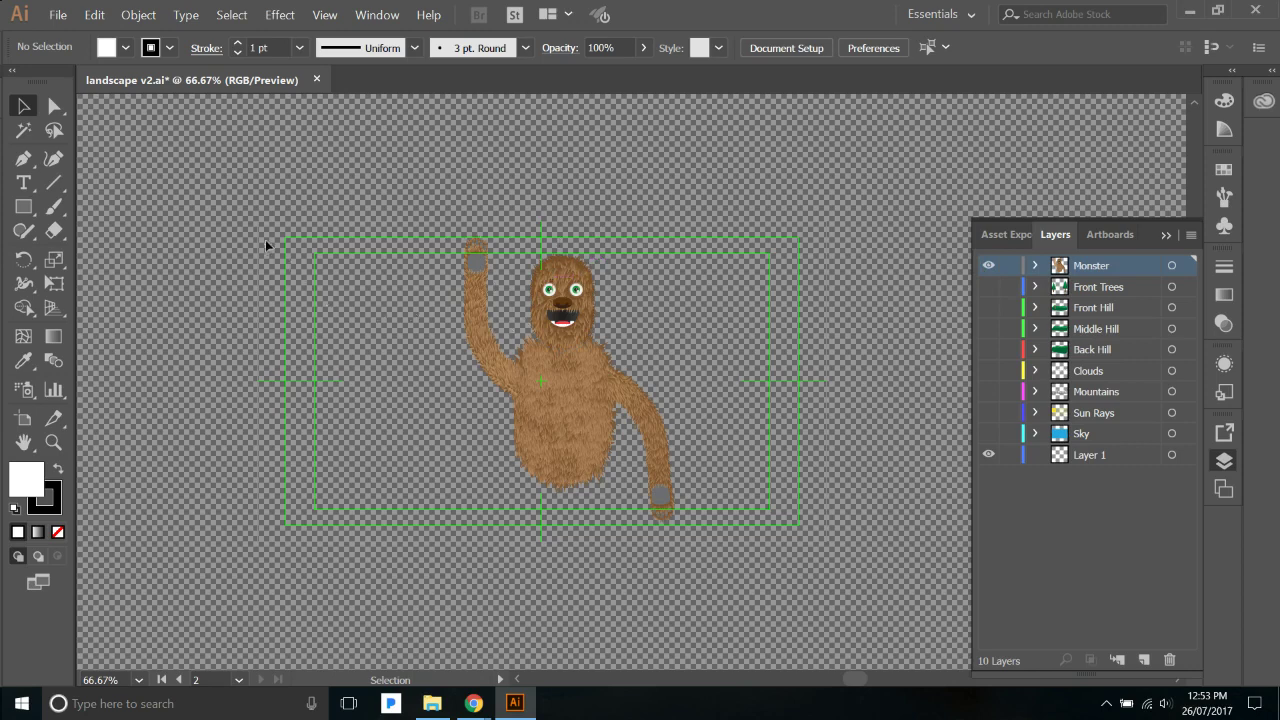
{"action": "left_click", "coordinate": [988, 433]}
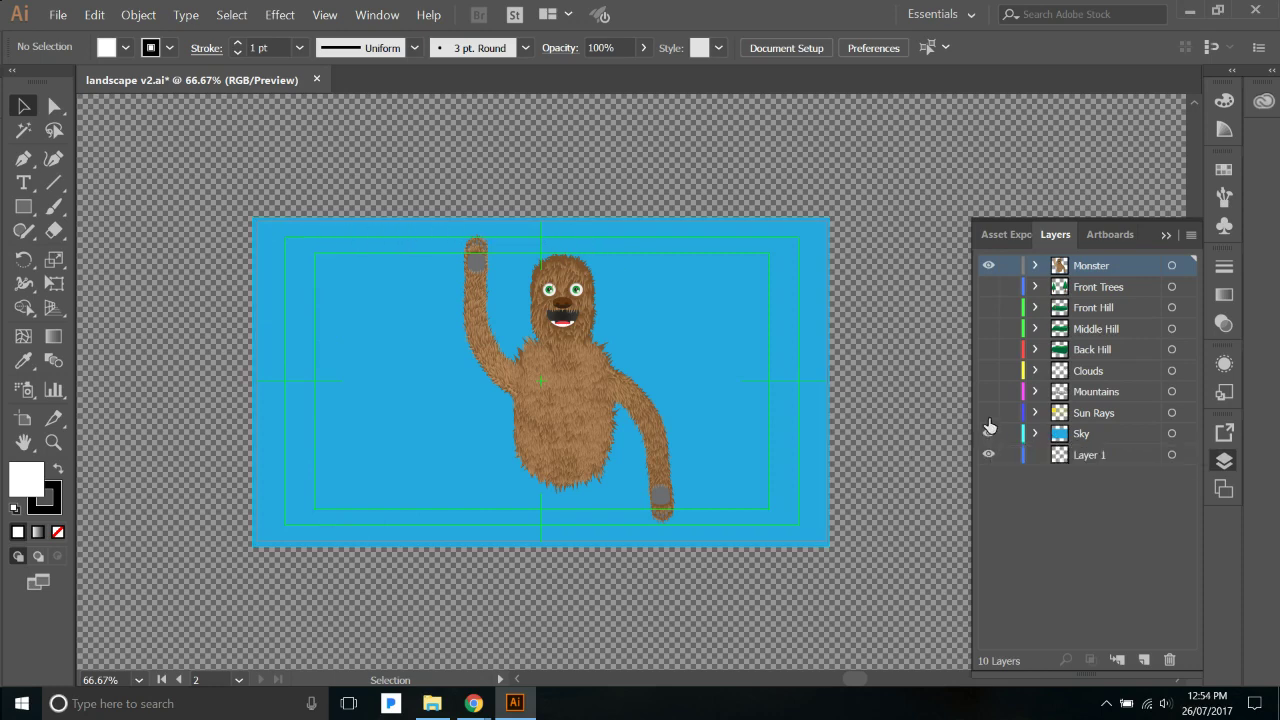
{"action": "left_click", "coordinate": [987, 287]}
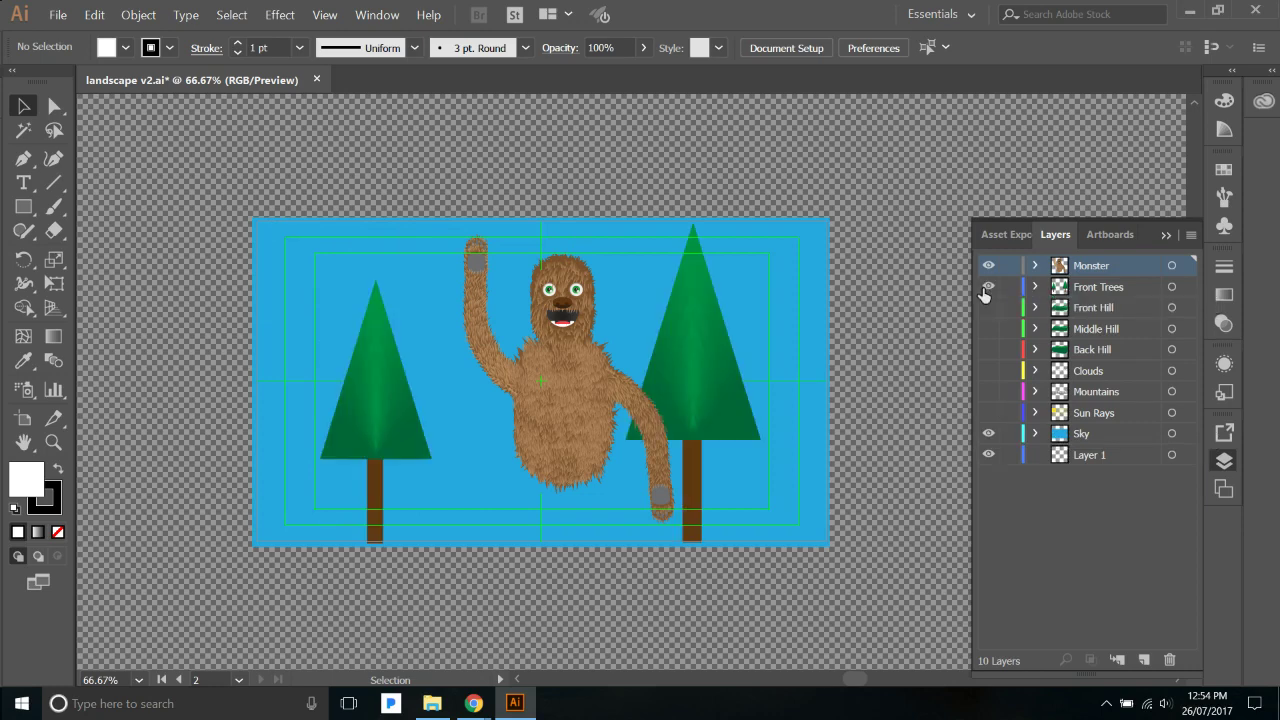
{"action": "left_click", "coordinate": [988, 265]}
{"action": "left_click", "coordinate": [988, 307]}
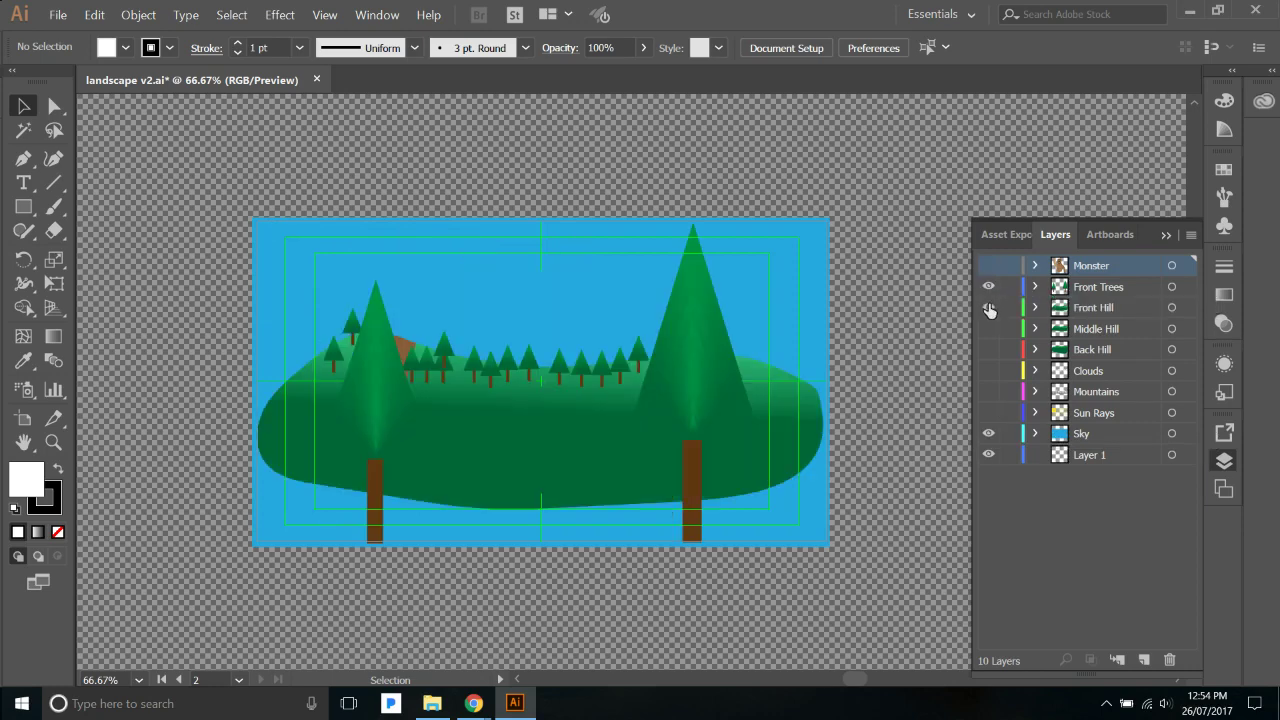
{"action": "left_click", "coordinate": [988, 287]}
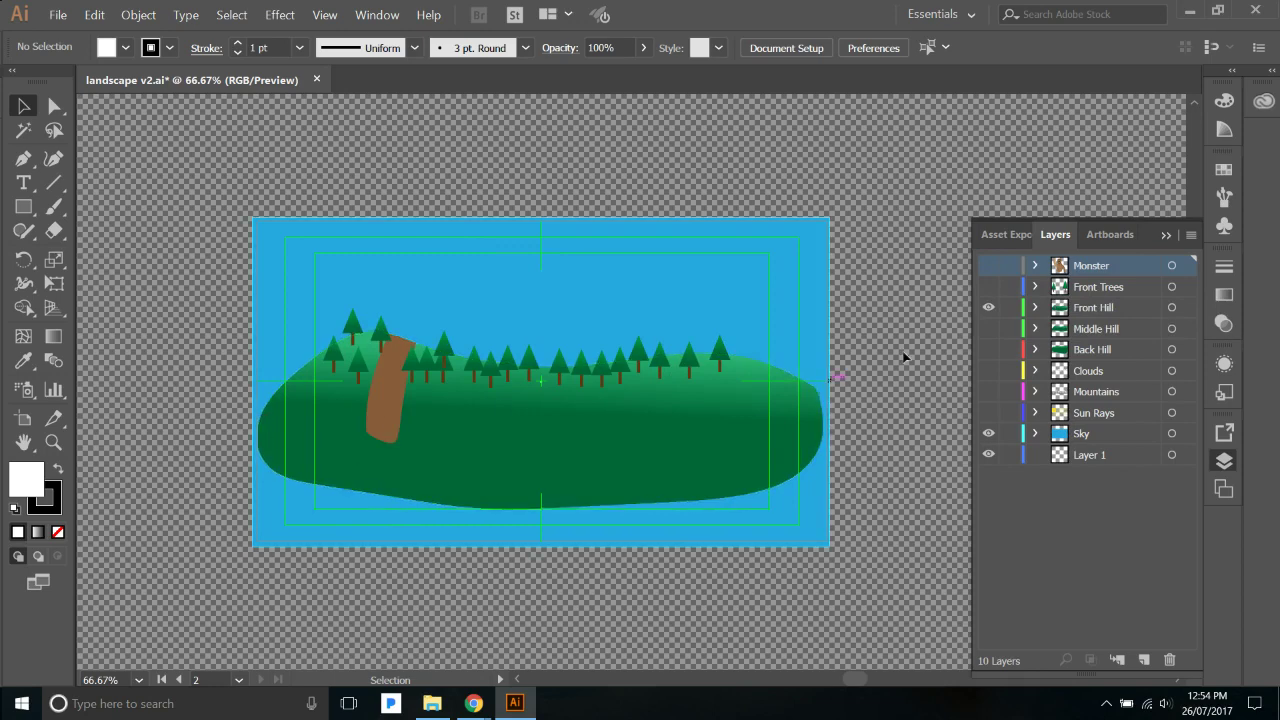
Step: Preview the Middle Hill and Back Hill layers, and hide all three hill layers
{"action": "left_click", "coordinate": [988, 329]}
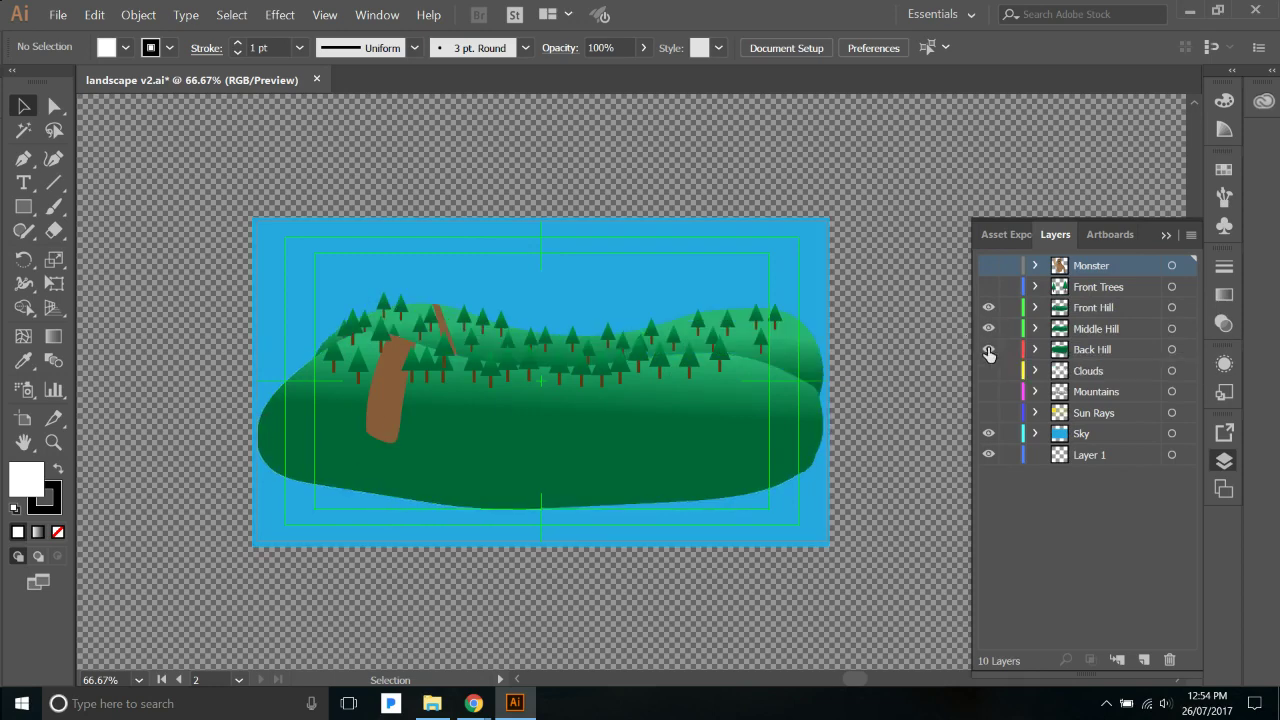
{"action": "left_click", "coordinate": [988, 347]}
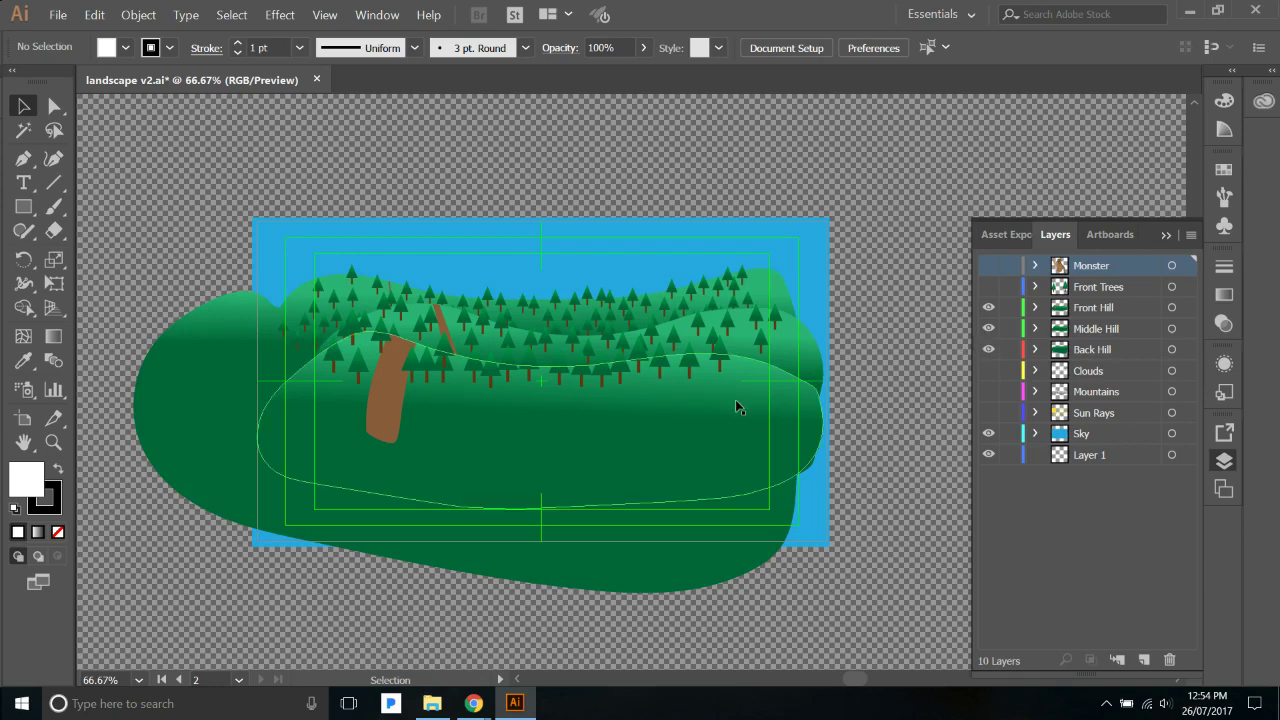
{"action": "left_click", "coordinate": [988, 308]}
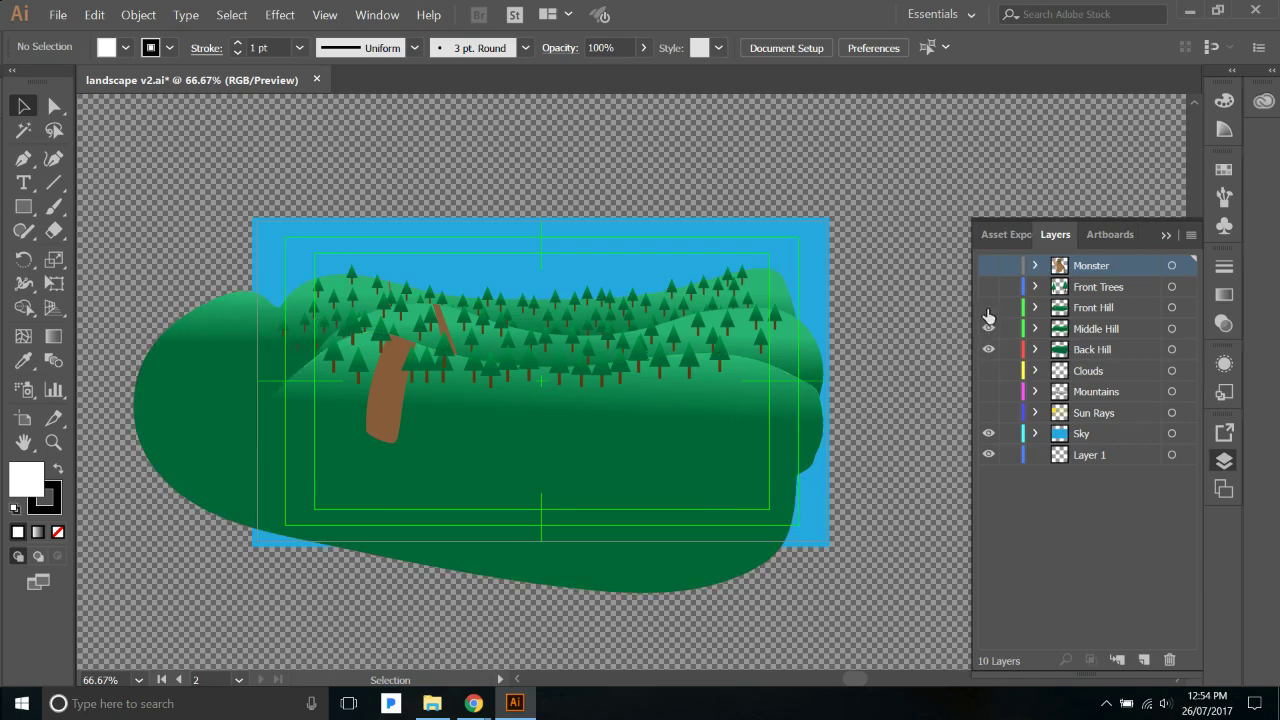
{"action": "left_click", "coordinate": [988, 327]}
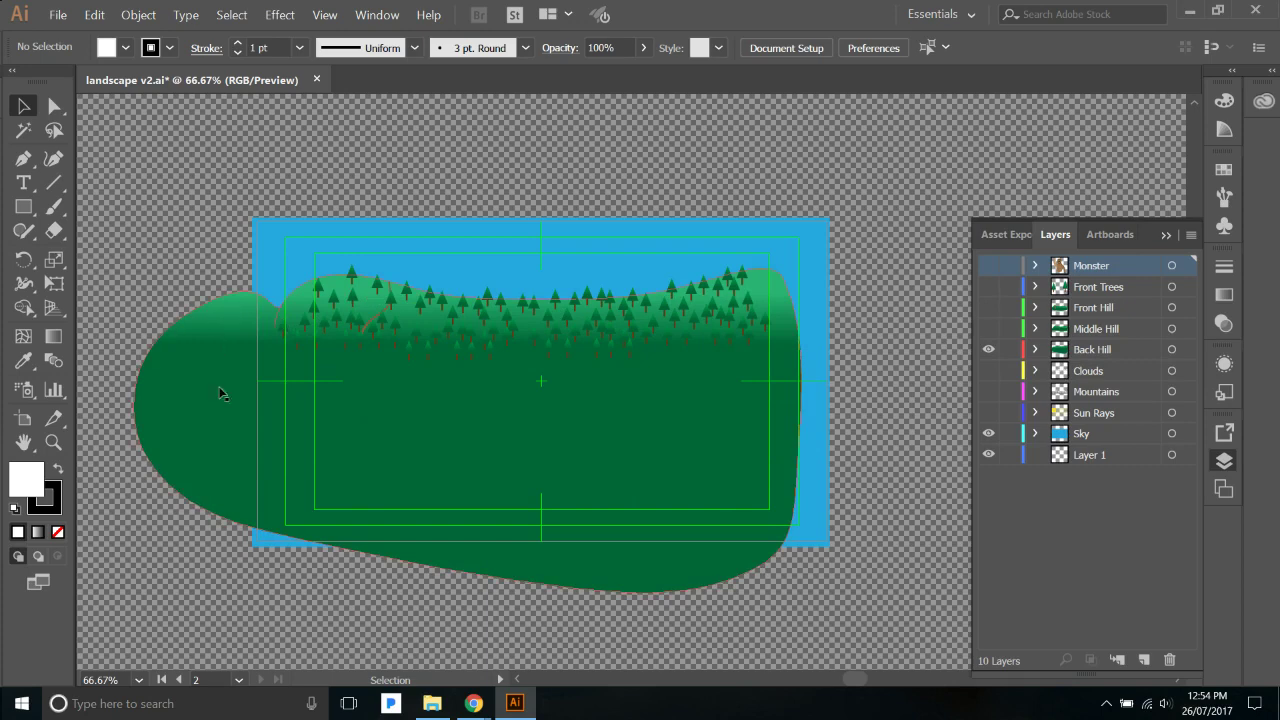
{"action": "left_click", "coordinate": [988, 349]}
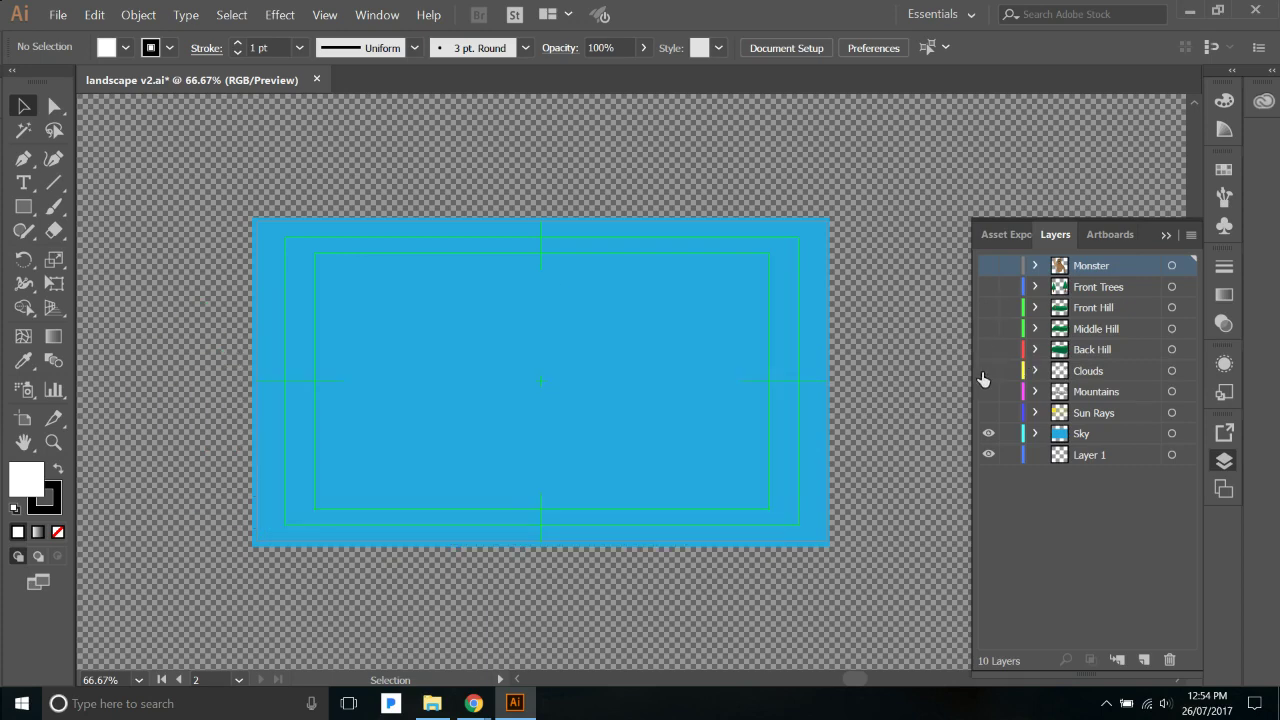
Step: Preview the Clouds, Mountains and Sun Rays layers, and hide them together with the Sky layer
{"action": "left_click", "coordinate": [988, 370]}
{"action": "left_click", "coordinate": [988, 391]}
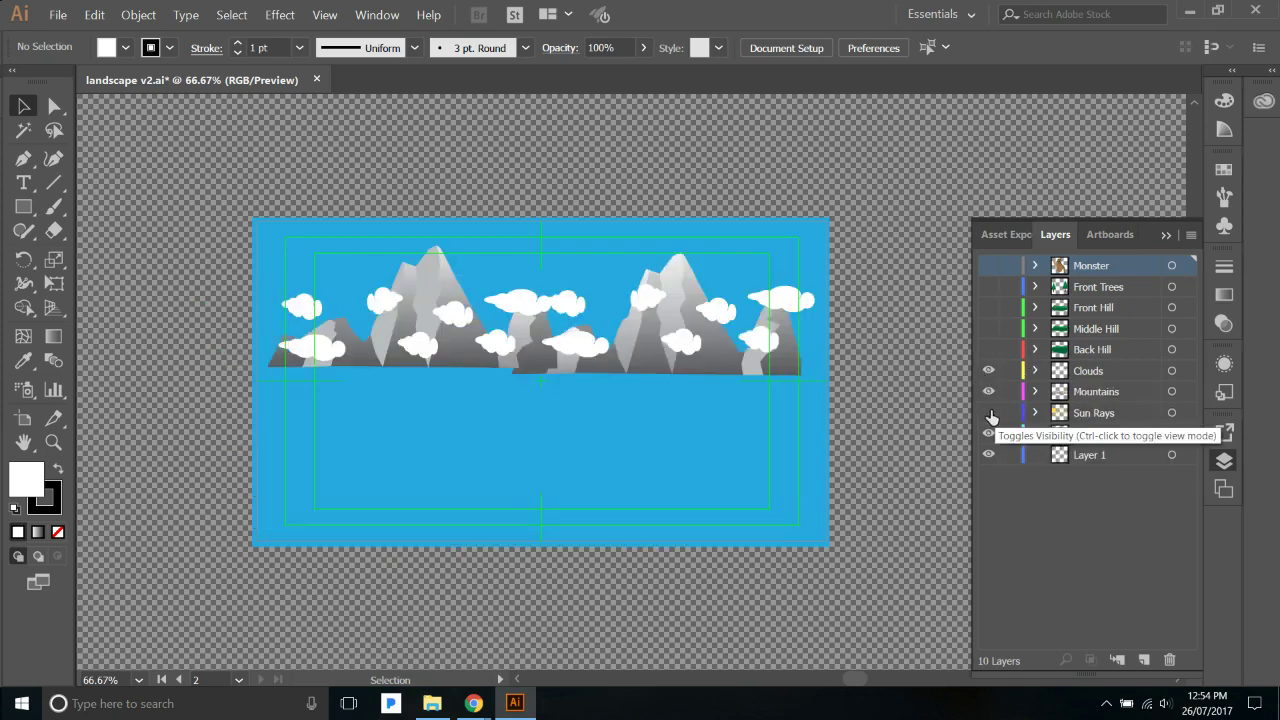
{"action": "left_click", "coordinate": [989, 413]}
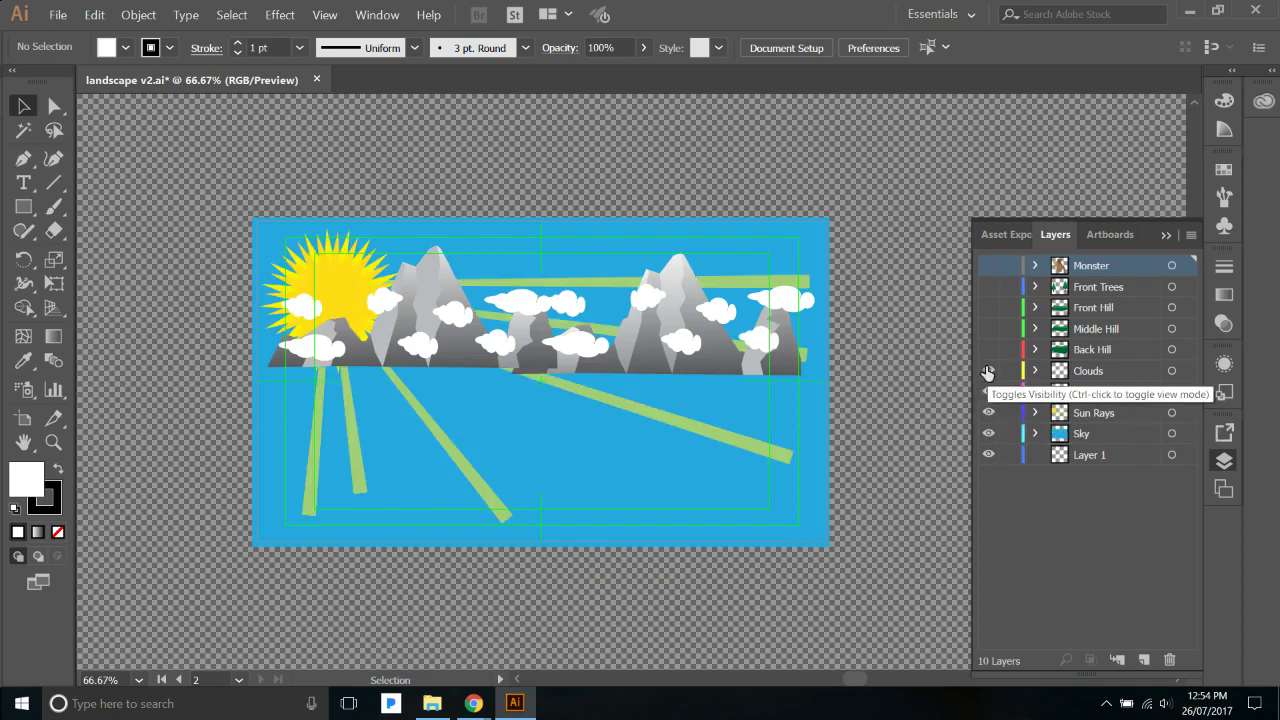
{"action": "left_click", "coordinate": [988, 370]}
{"action": "left_click", "coordinate": [988, 391]}
{"action": "left_click", "coordinate": [988, 412]}
{"action": "left_click", "coordinate": [988, 433]}
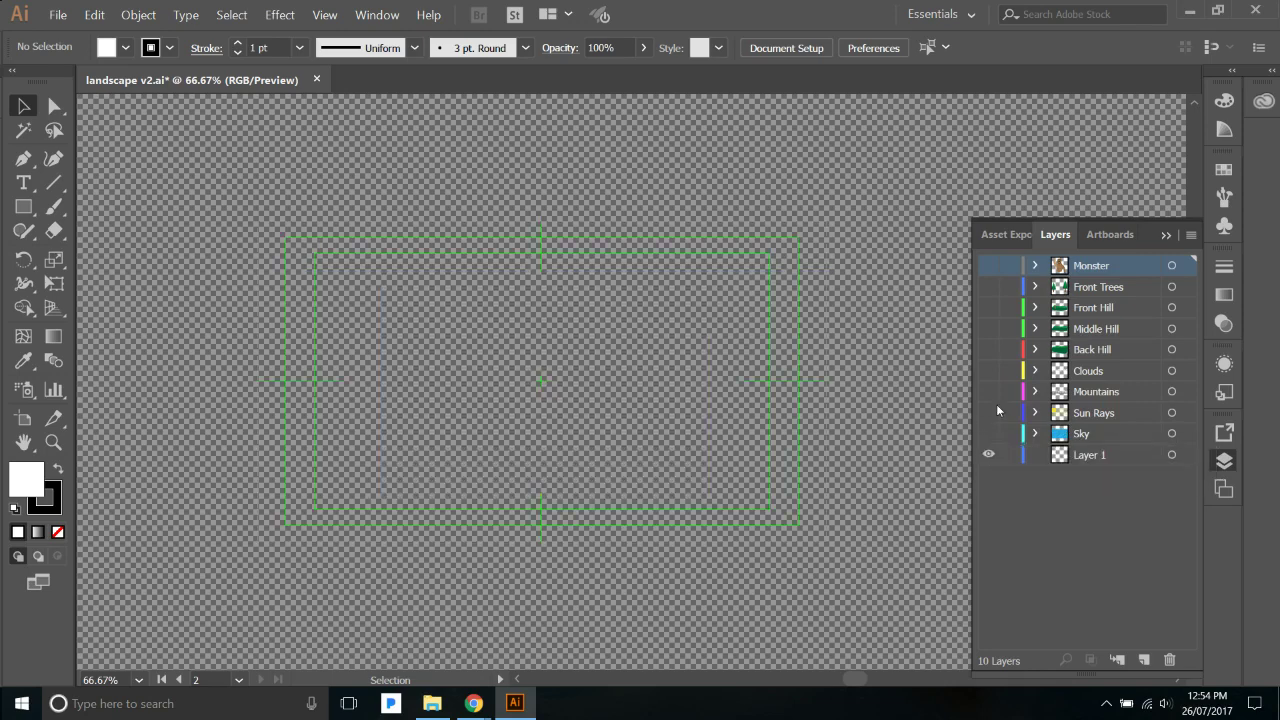
Step: Make all the artwork layers visible, from Monster and Front Trees through the hills, Clouds, Mountains and Sun Rays to Sky
{"action": "left_click", "coordinate": [988, 265]}
{"action": "left_click", "coordinate": [988, 286]}
{"action": "left_click", "coordinate": [988, 307]}
{"action": "left_click", "coordinate": [988, 328]}
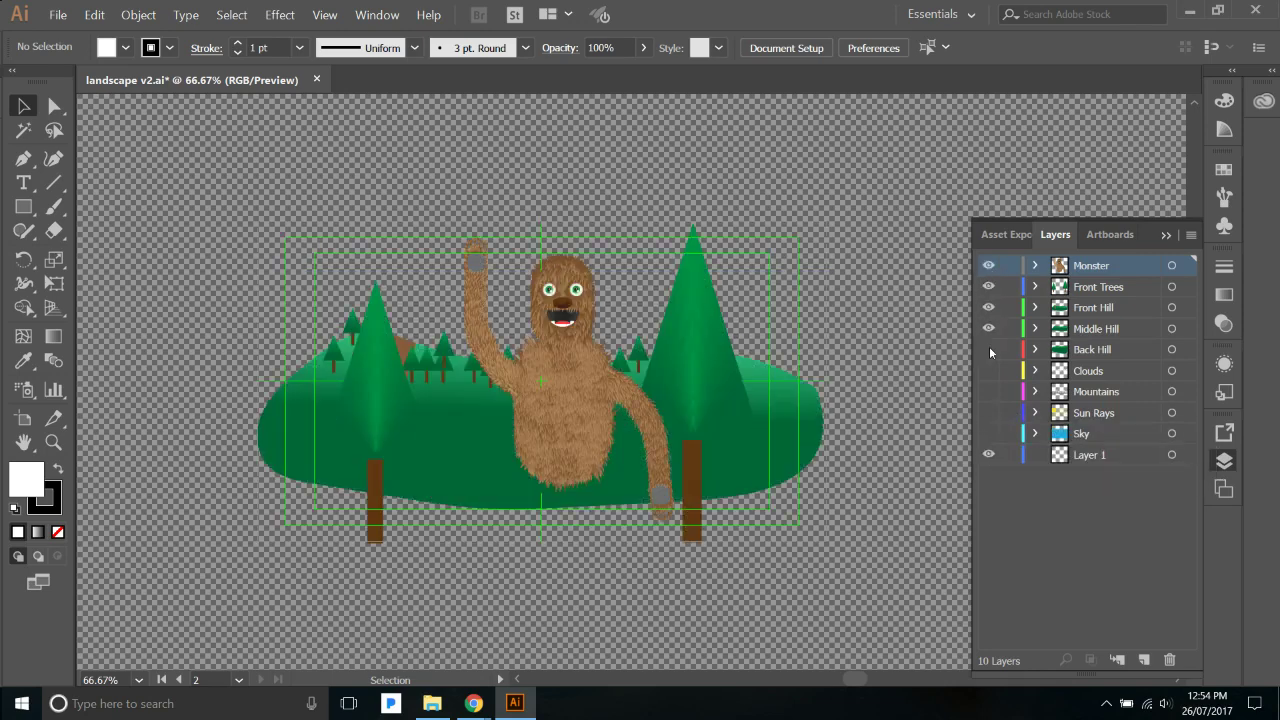
{"action": "left_click", "coordinate": [988, 349]}
{"action": "left_click", "coordinate": [988, 370]}
{"action": "left_click", "coordinate": [988, 391]}
{"action": "left_click", "coordinate": [988, 412]}
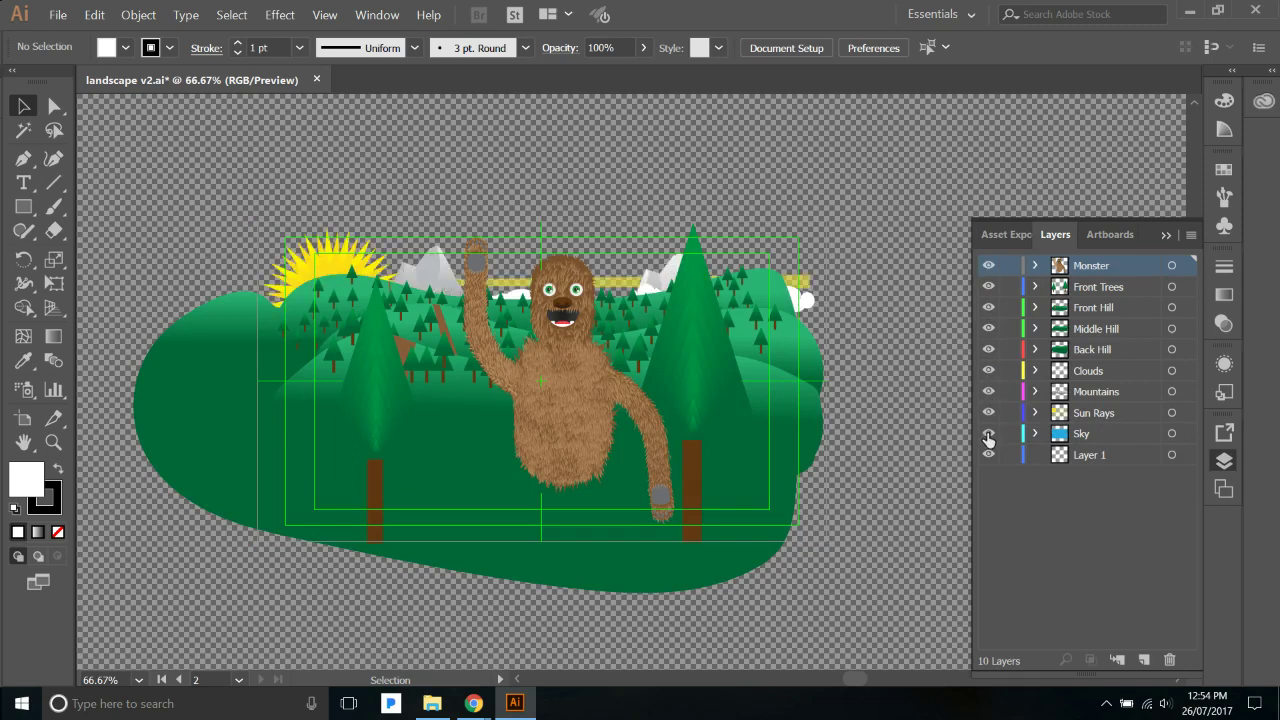
{"action": "left_click", "coordinate": [988, 433]}
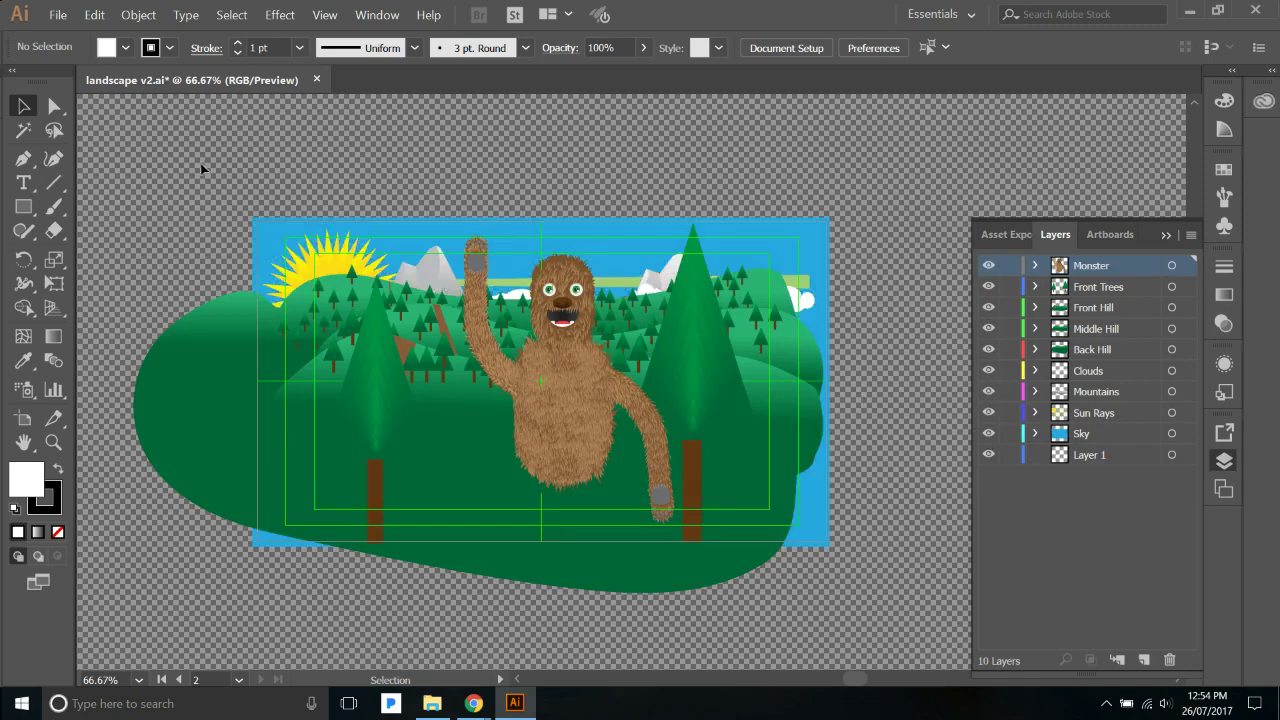
Step: Select all the landscape artwork, check the Paste Remembers Layers option, and clear the selection
{"action": "left_click_drag", "start_coordinate": [180, 151], "coordinate": [878, 601]}
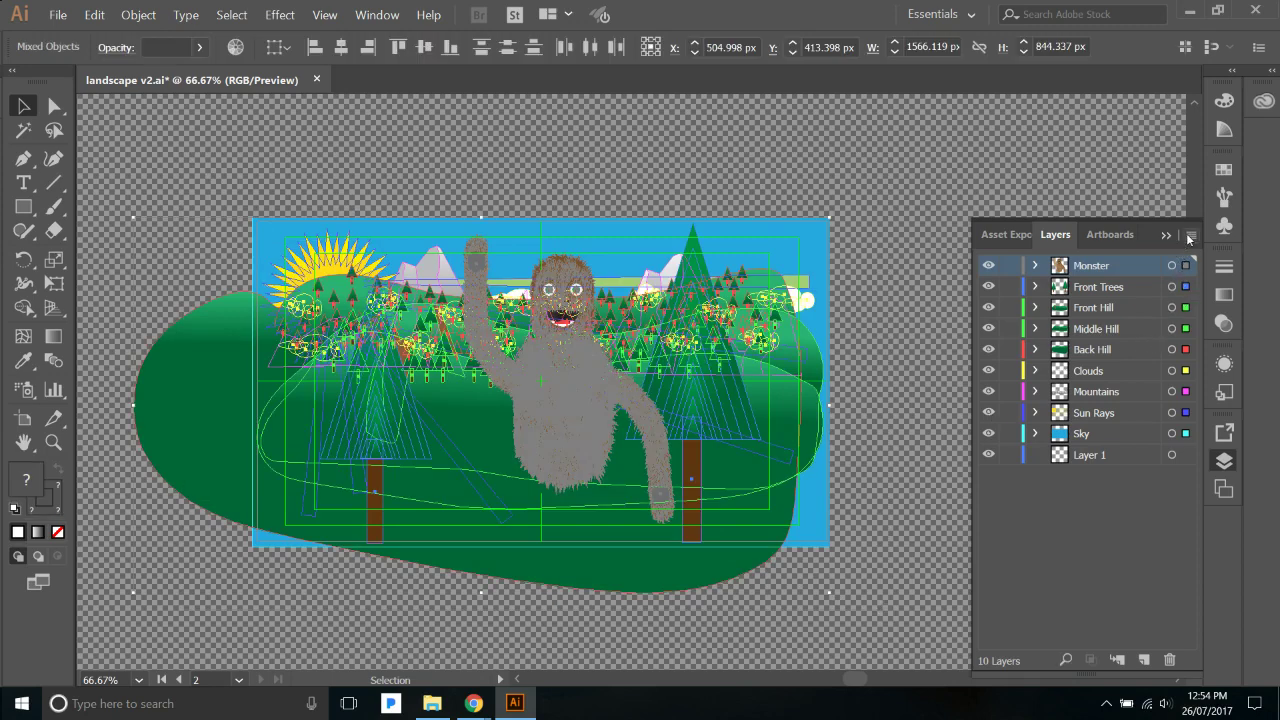
{"action": "left_click", "coordinate": [1190, 236]}
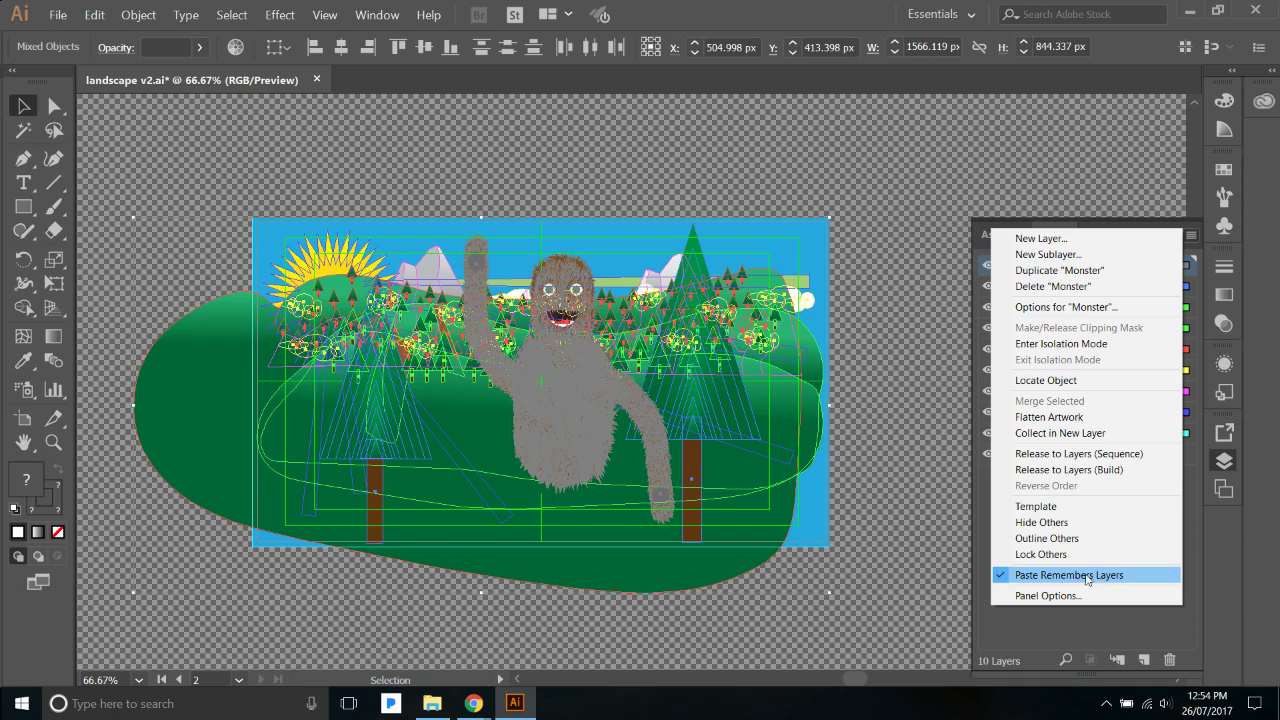
{"action": "left_click", "coordinate": [890, 484]}
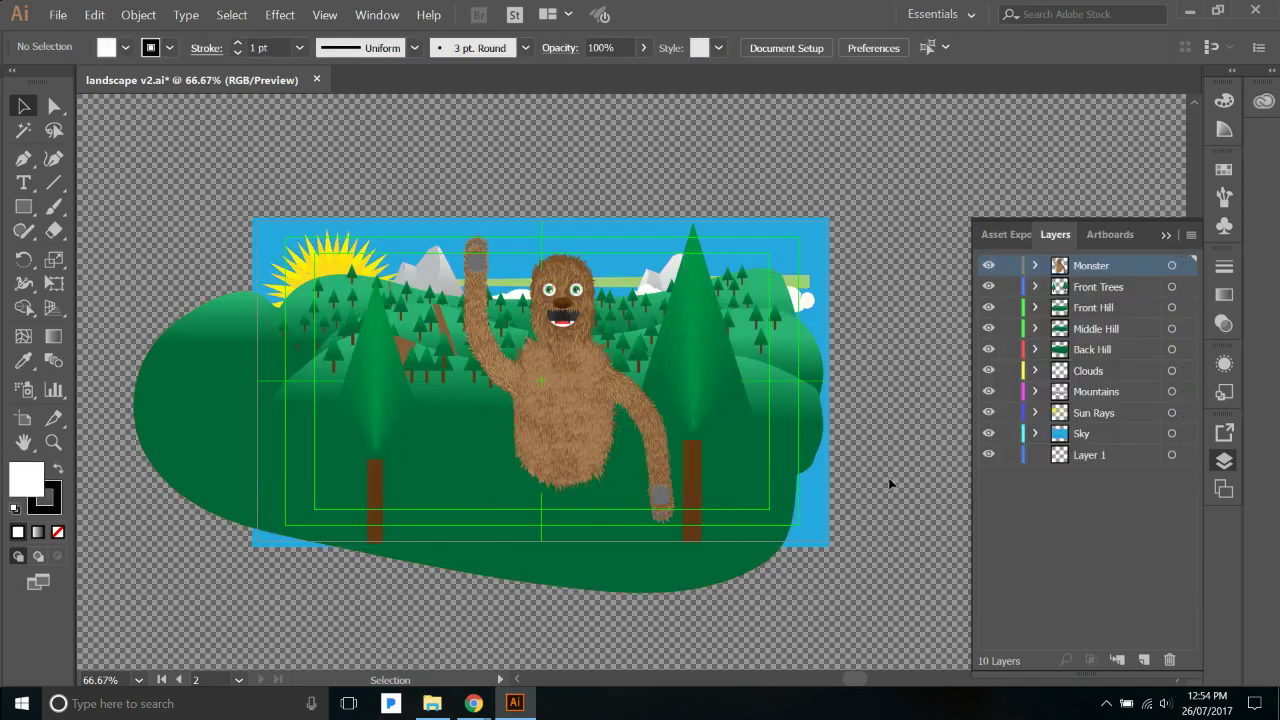
Step: Create a new 1280 x 720 px RGB document from the HDV 720 preset
{"action": "key", "text": "ctrl+n"}
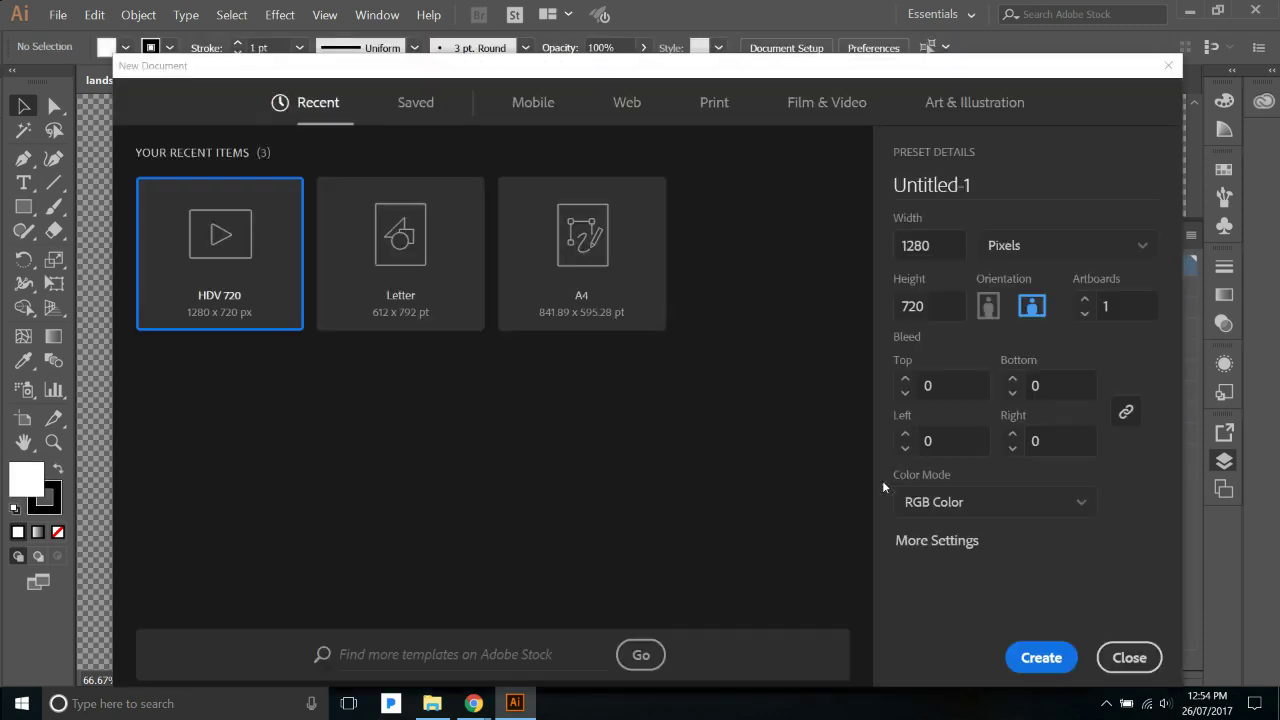
{"action": "left_click", "coordinate": [1048, 657]}
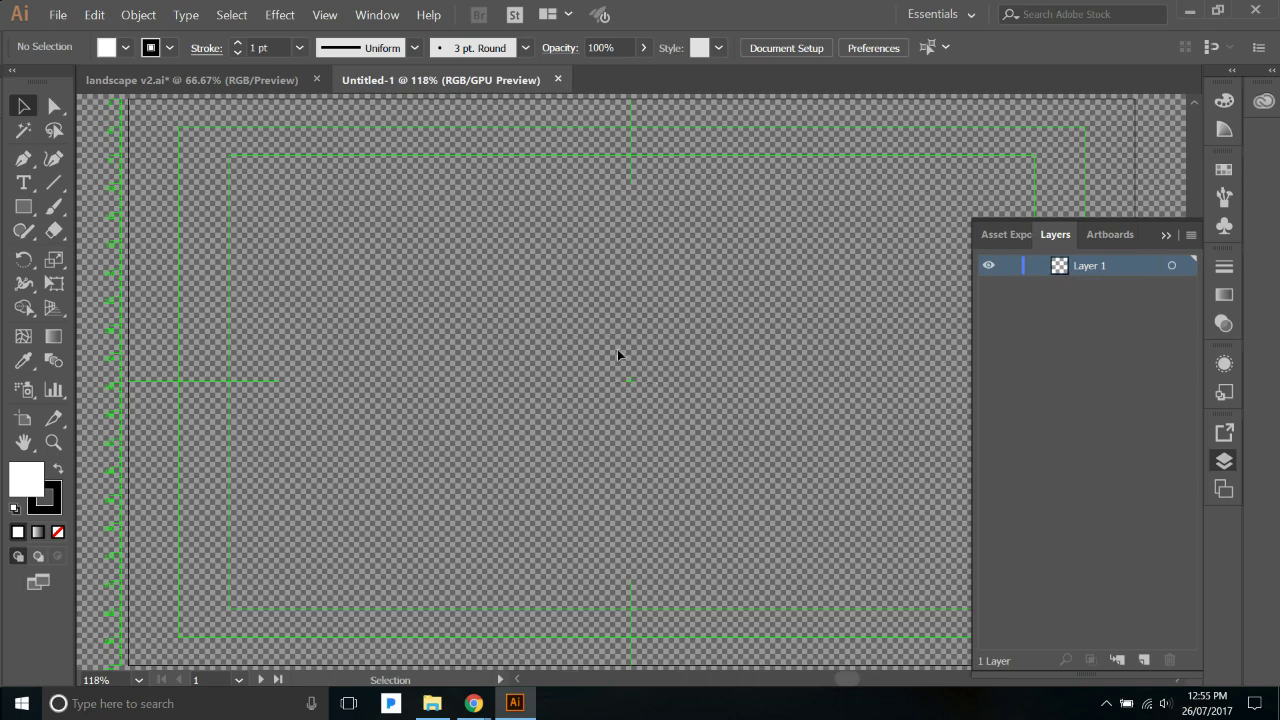
Step: Try to paste the artwork into the new document, and undo the paste
{"action": "key", "text": "ctrl"}
{"action": "key", "text": "ctrl+v"}
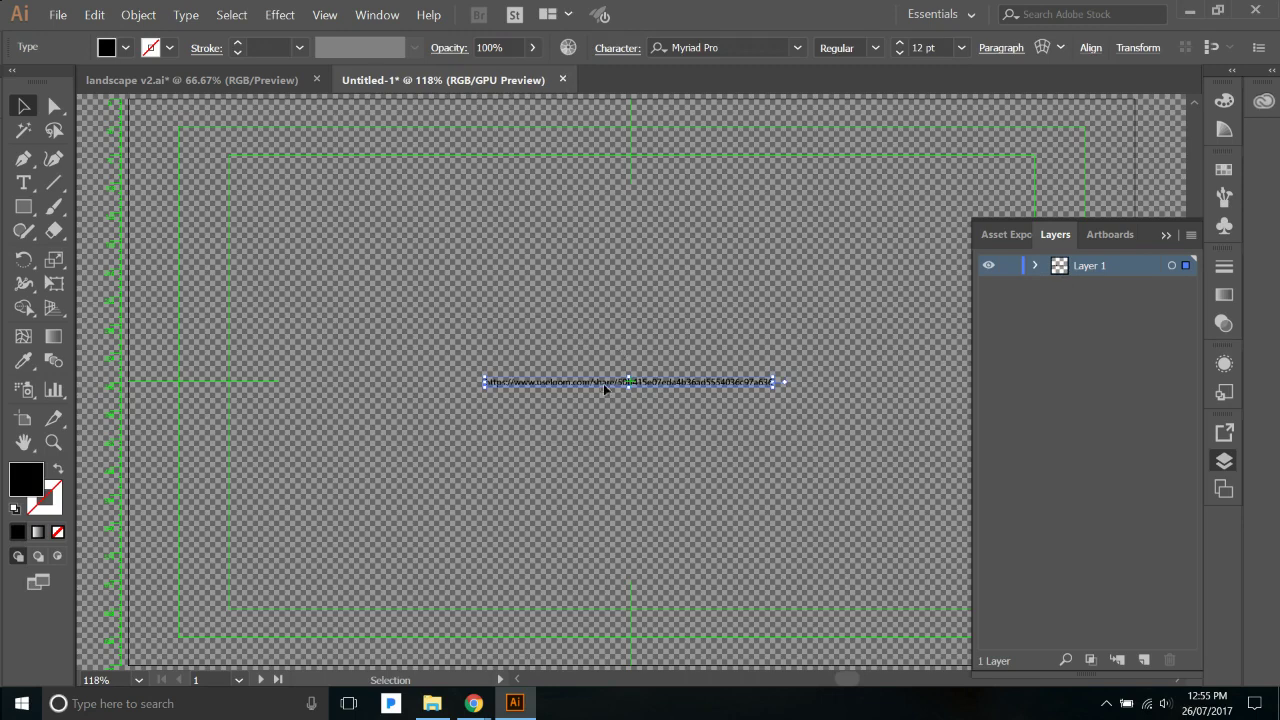
{"action": "key", "text": "ctrl+z"}
{"action": "right_click", "coordinate": [553, 320]}
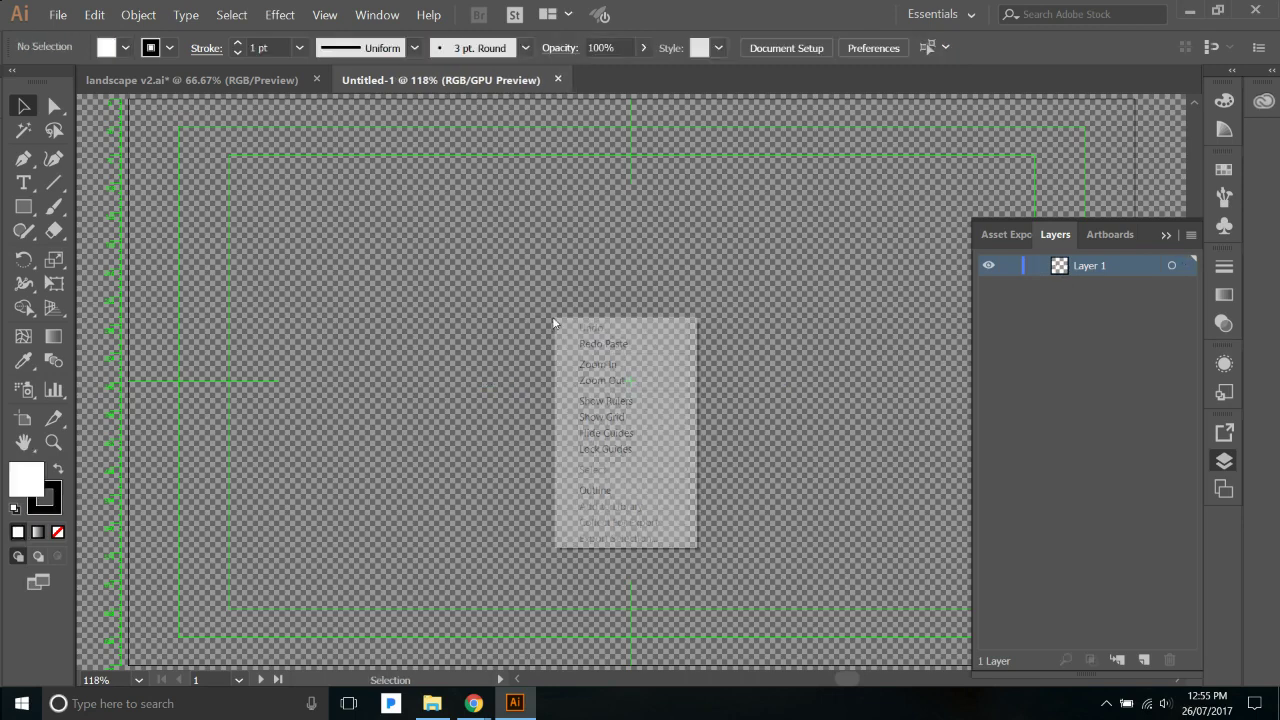
Step: Copy all the artwork from landscape v2.ai into the new document with its layers preserved, and deselect it
{"action": "left_click", "coordinate": [220, 80]}
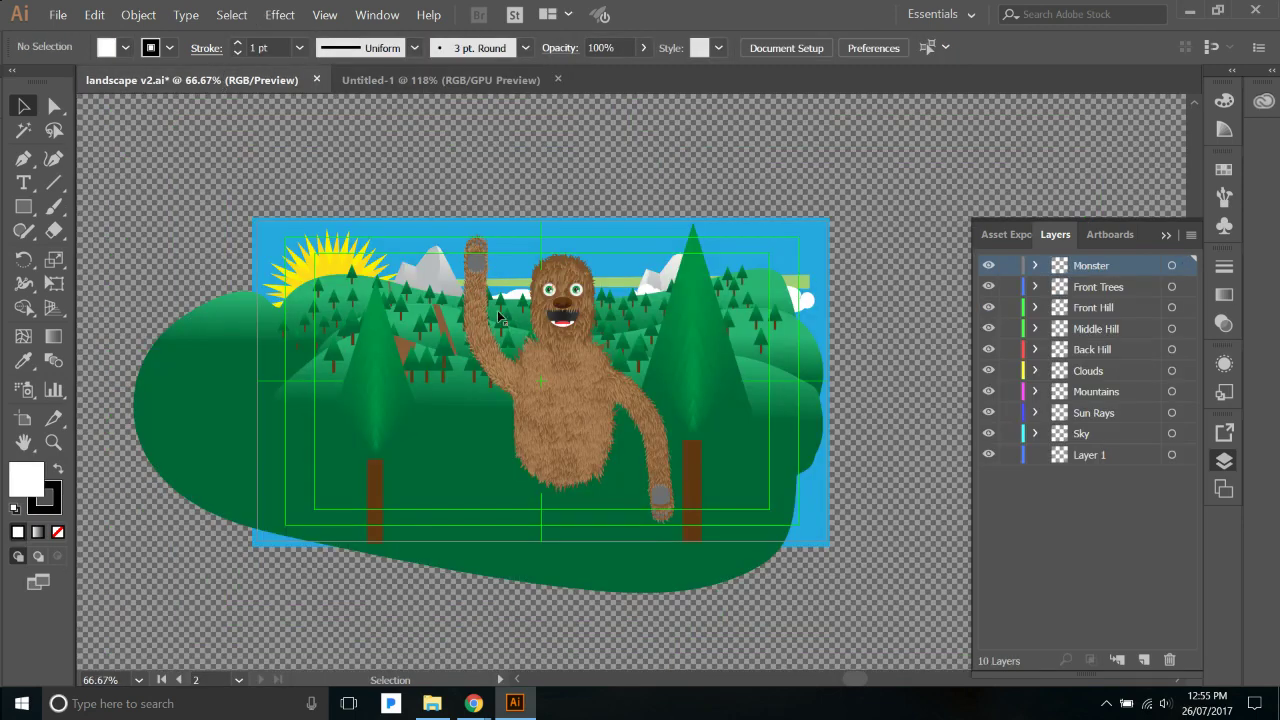
{"action": "key", "text": "ctrl+a"}
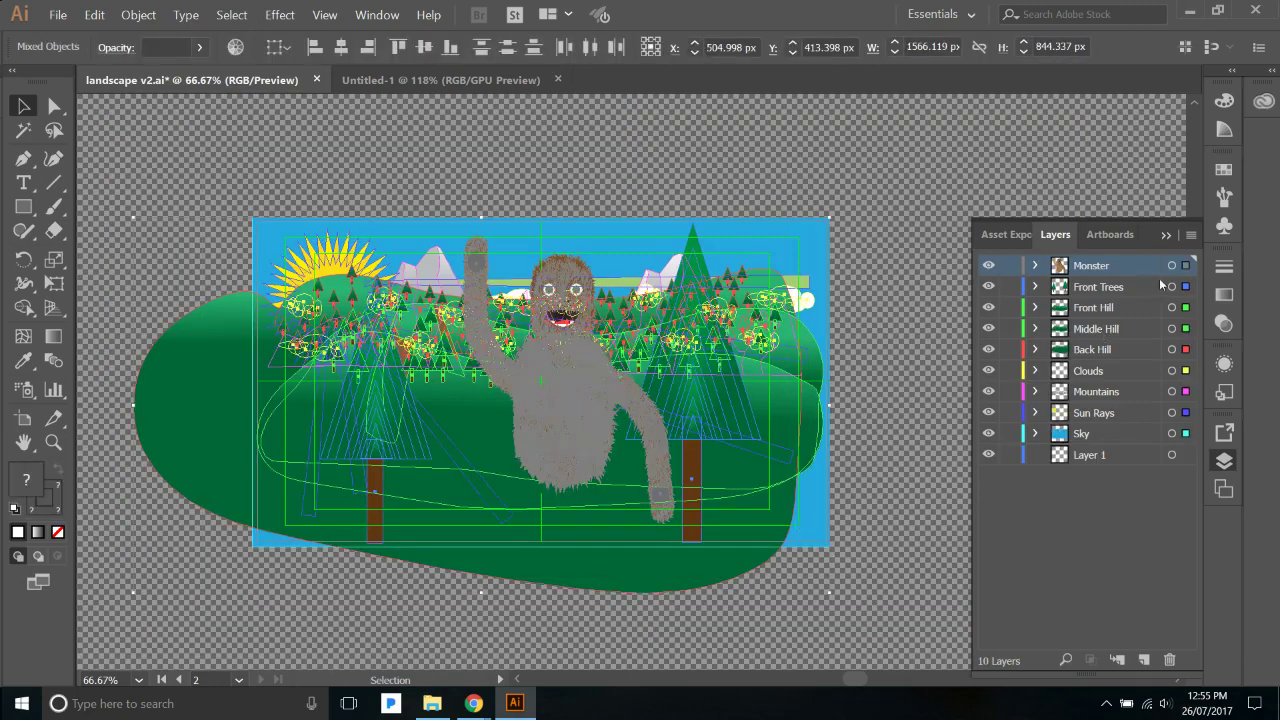
{"action": "left_click", "coordinate": [1191, 234]}
{"action": "left_click", "coordinate": [268, 155]}
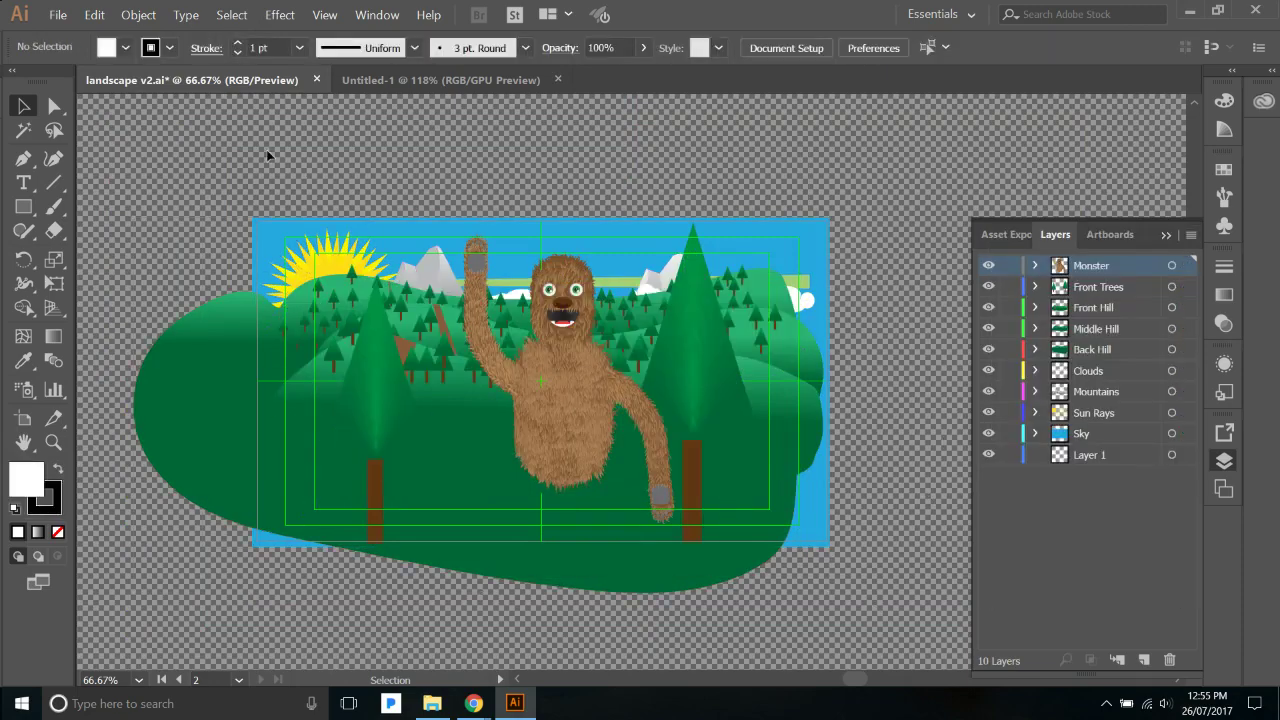
{"action": "key", "text": "ctrl+a"}
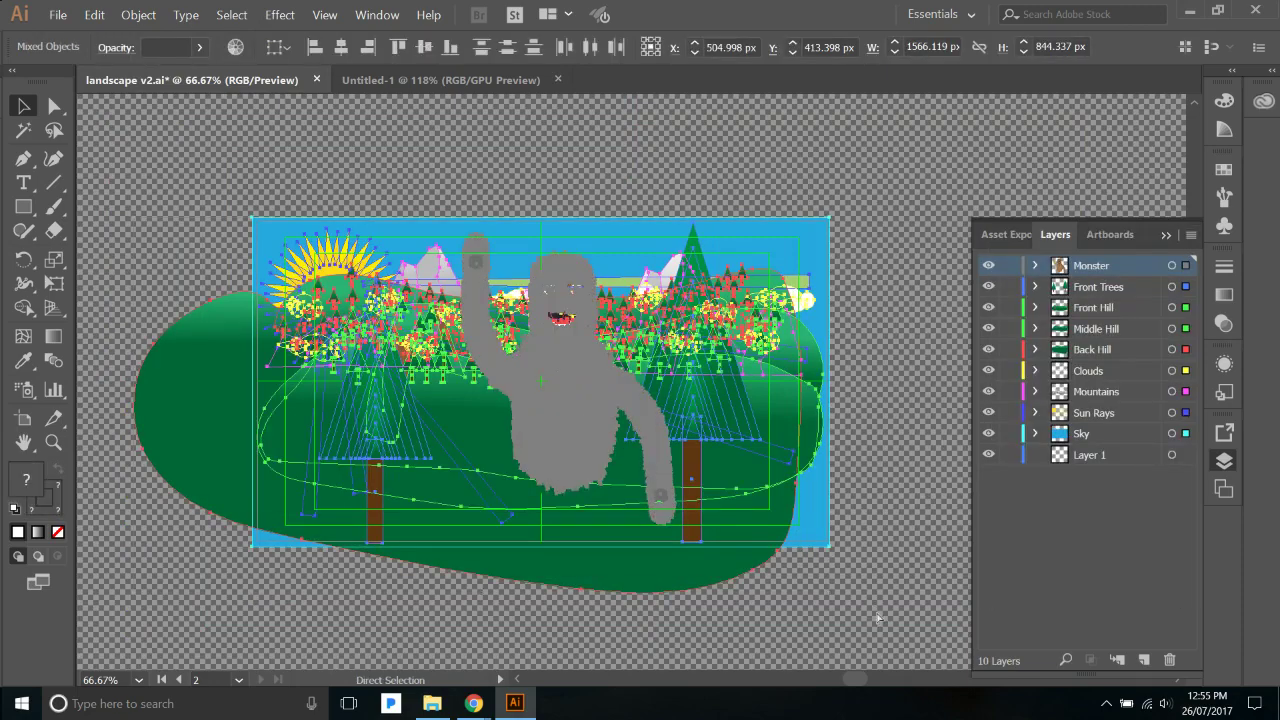
{"action": "left_click", "coordinate": [440, 80]}
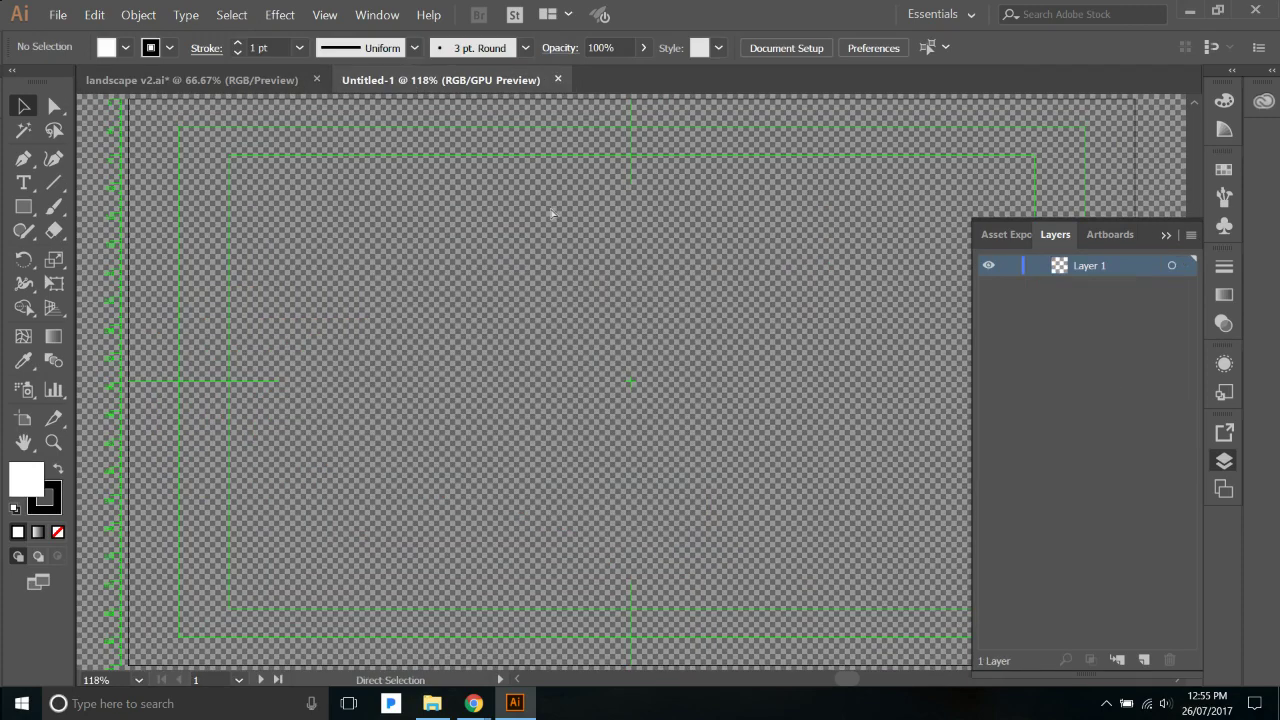
{"action": "key", "text": "ctrl+v"}
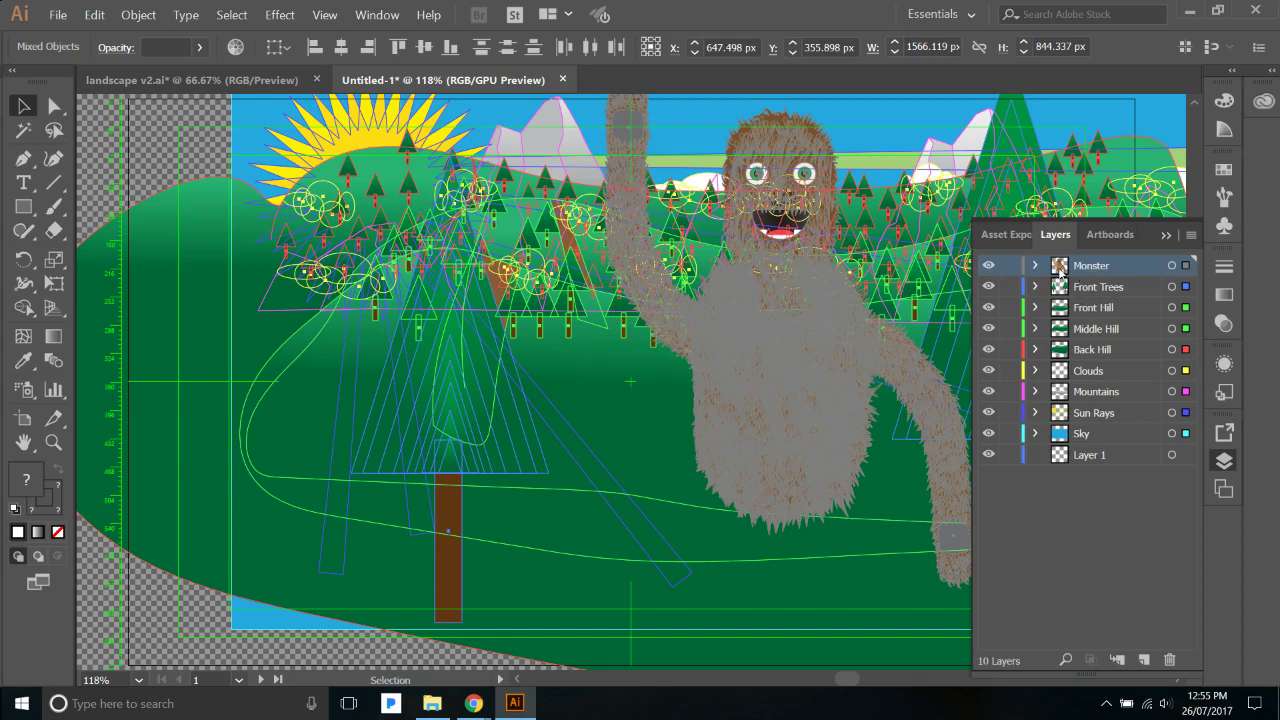
{"action": "left_click", "coordinate": [1061, 491]}
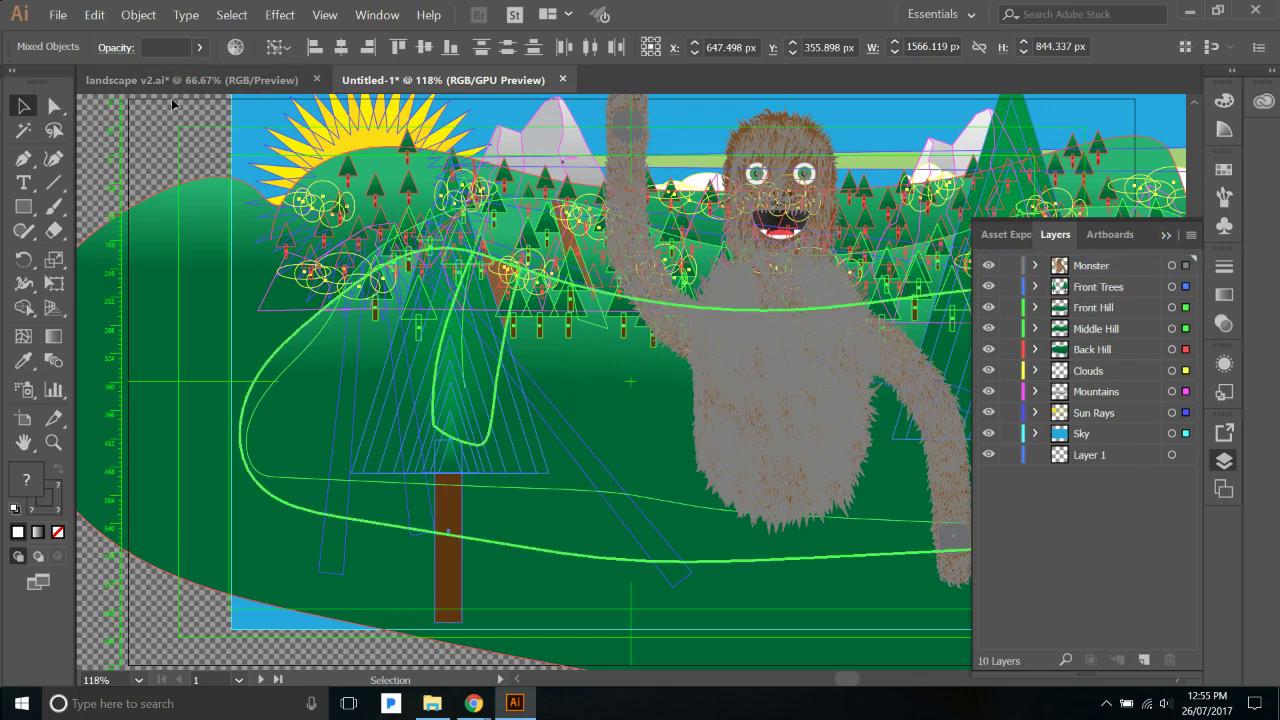
{"action": "left_click", "coordinate": [183, 143]}
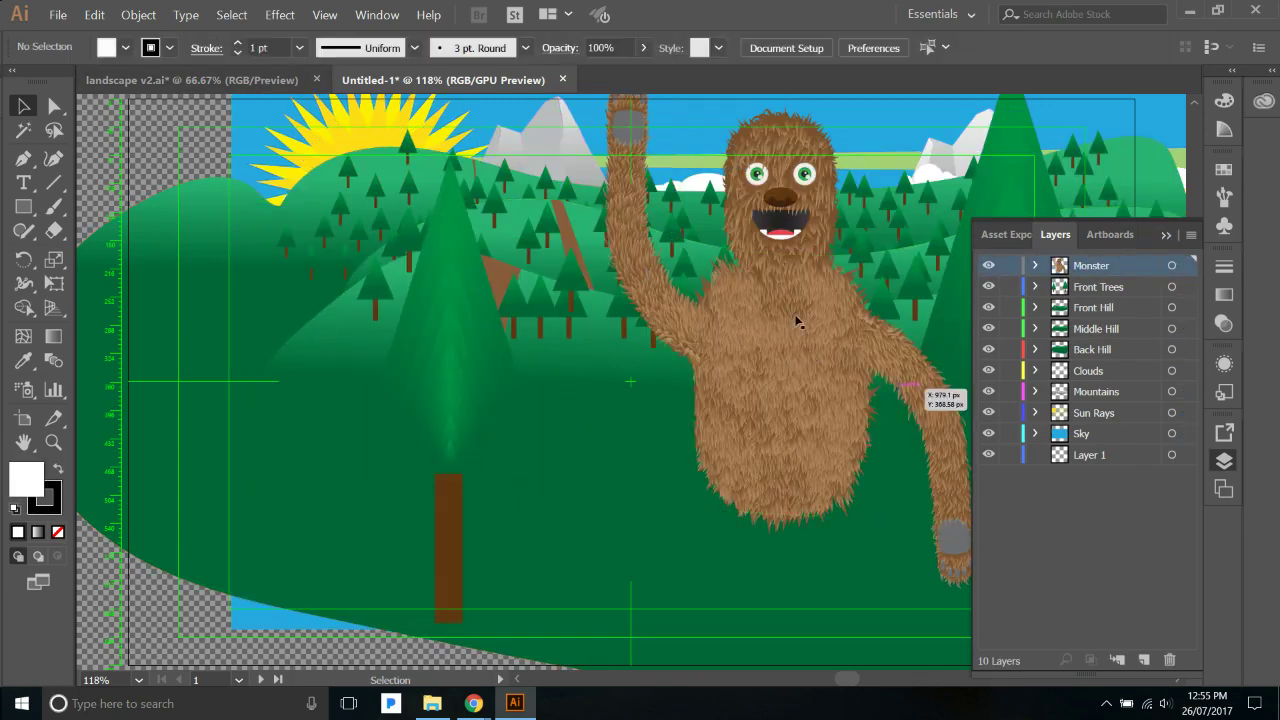